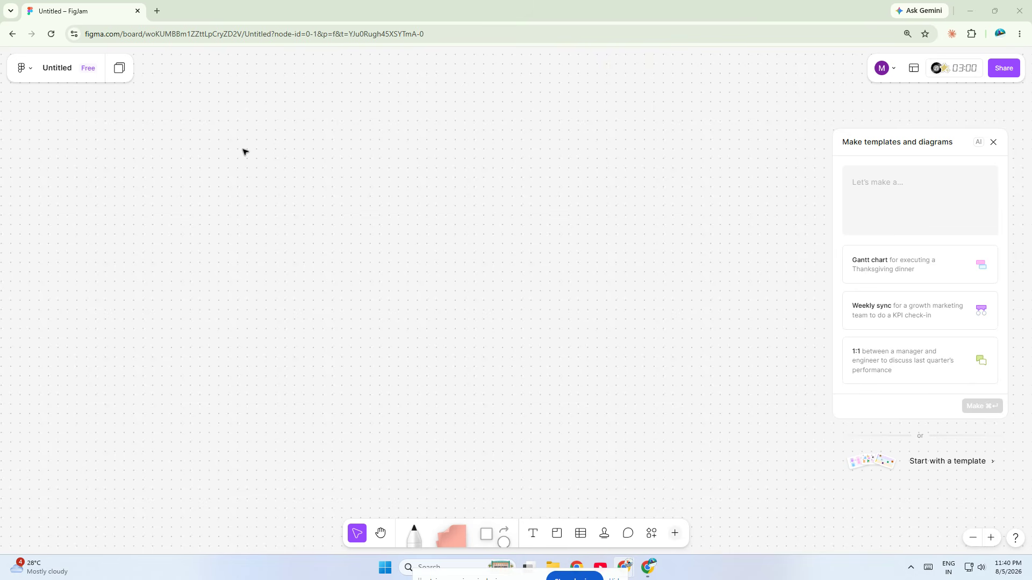
# Copy the board's share link and try to start an open session for it
pyautogui.click(996, 70)
pyautogui.click(616, 112)
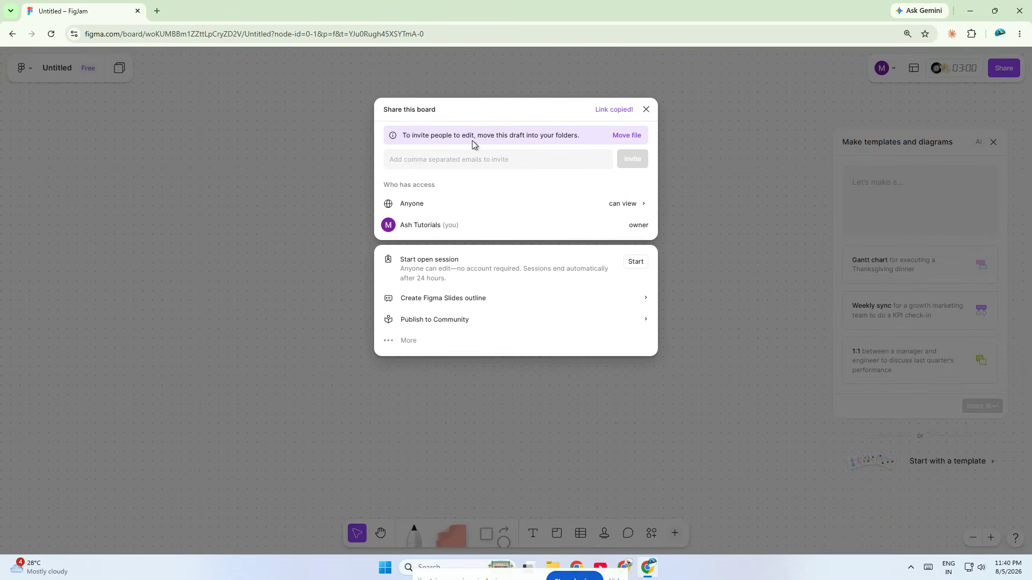
pyautogui.moveTo(402, 261); pyautogui.dragTo(459, 261)
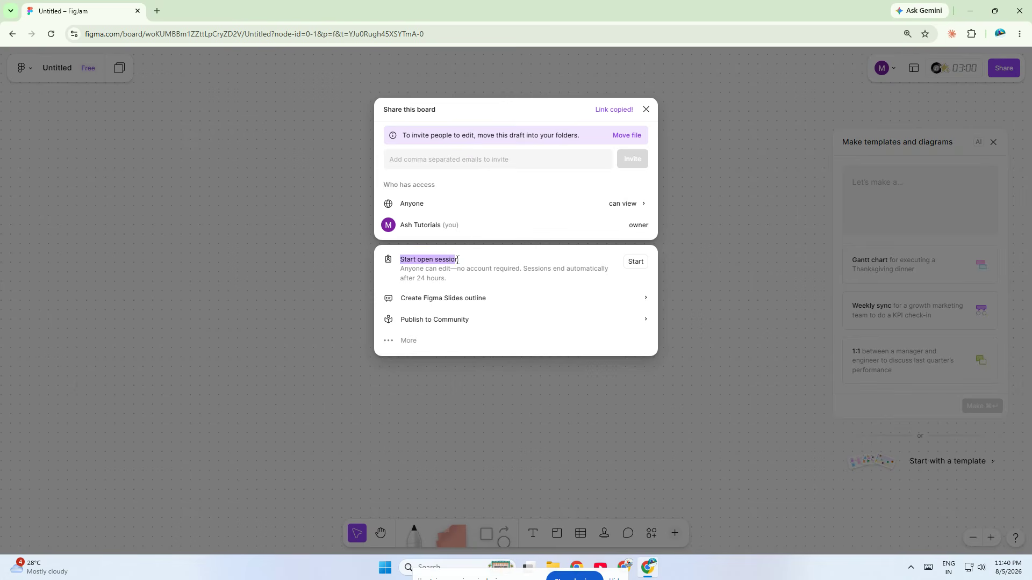
pyautogui.click(505, 263)
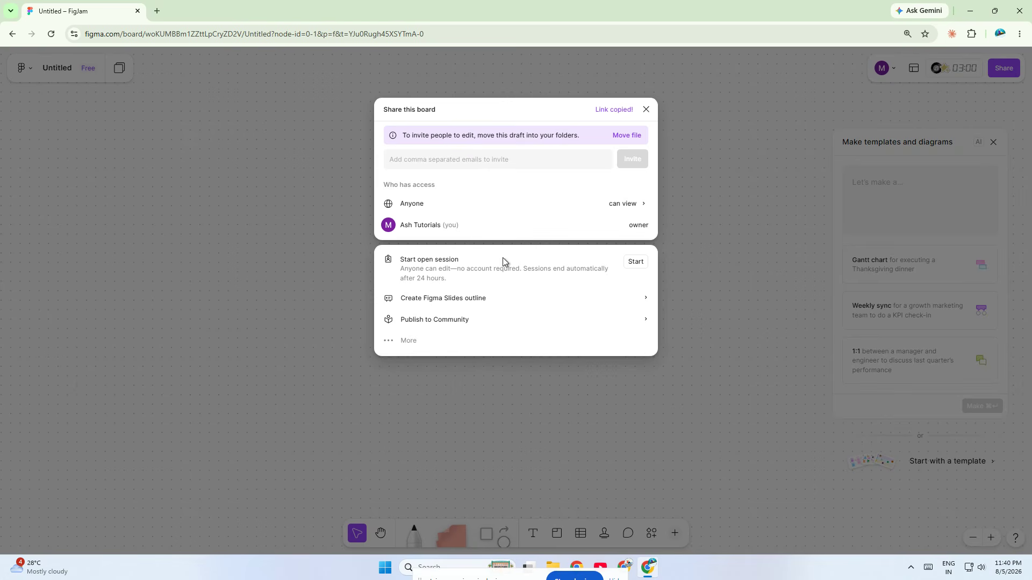
pyautogui.click(642, 269)
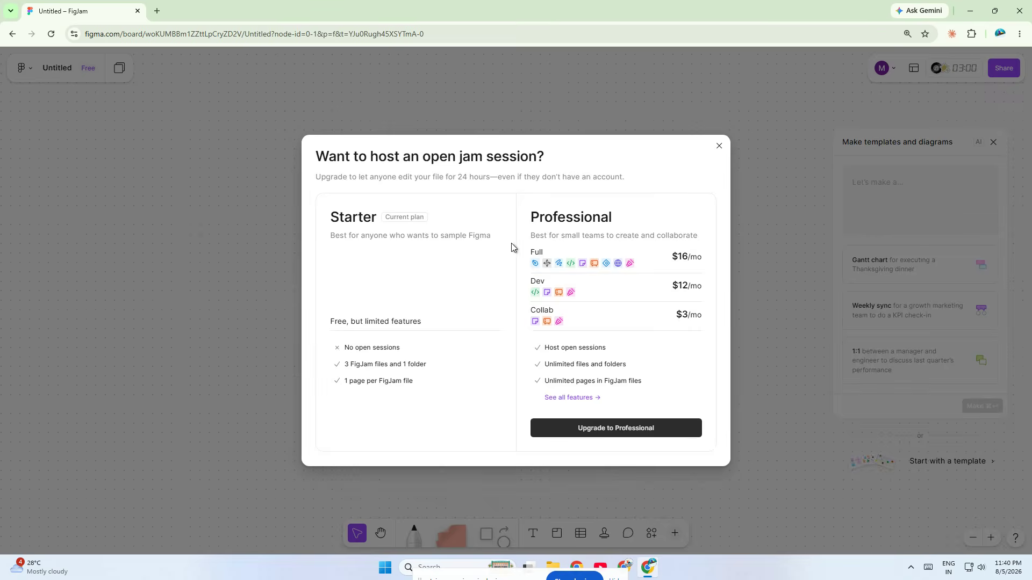
pyautogui.click(719, 144)
pyautogui.click(283, 194)
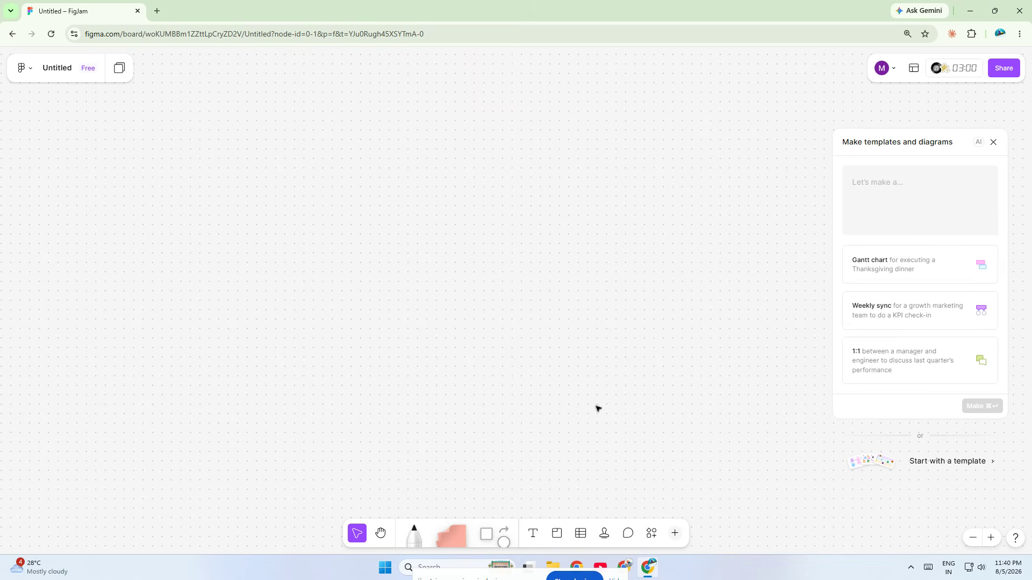
# Look through the recommended FigJam board templates, including Daily sync, Team meeting agenda and Flow chart
pyautogui.click(674, 533)
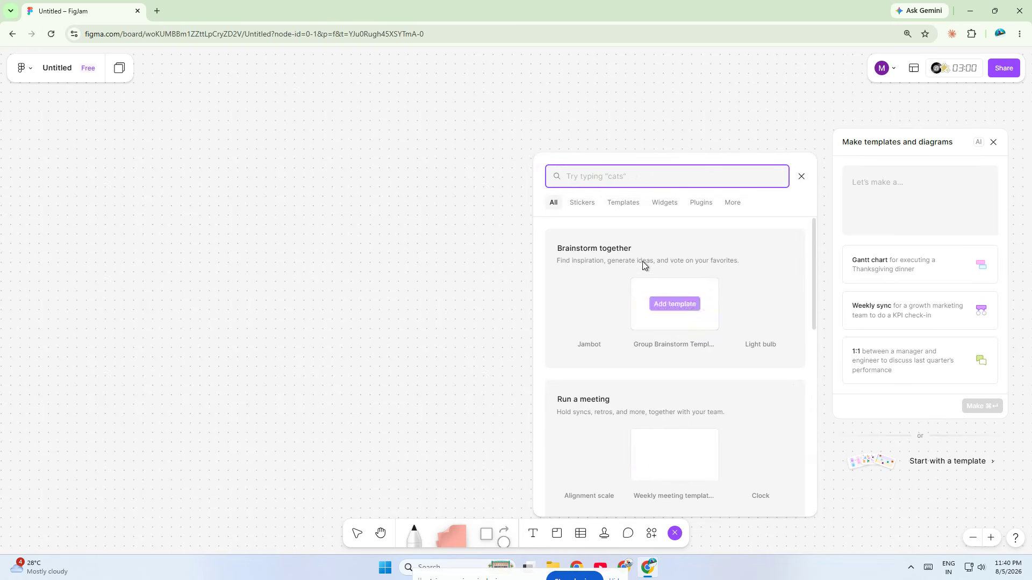
pyautogui.click(622, 204)
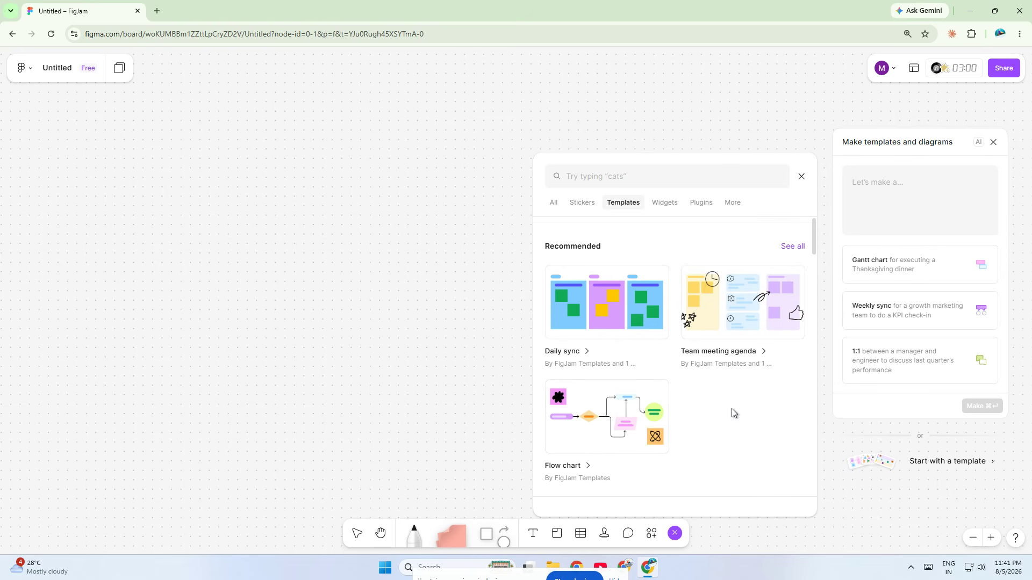
pyautogui.click(801, 179)
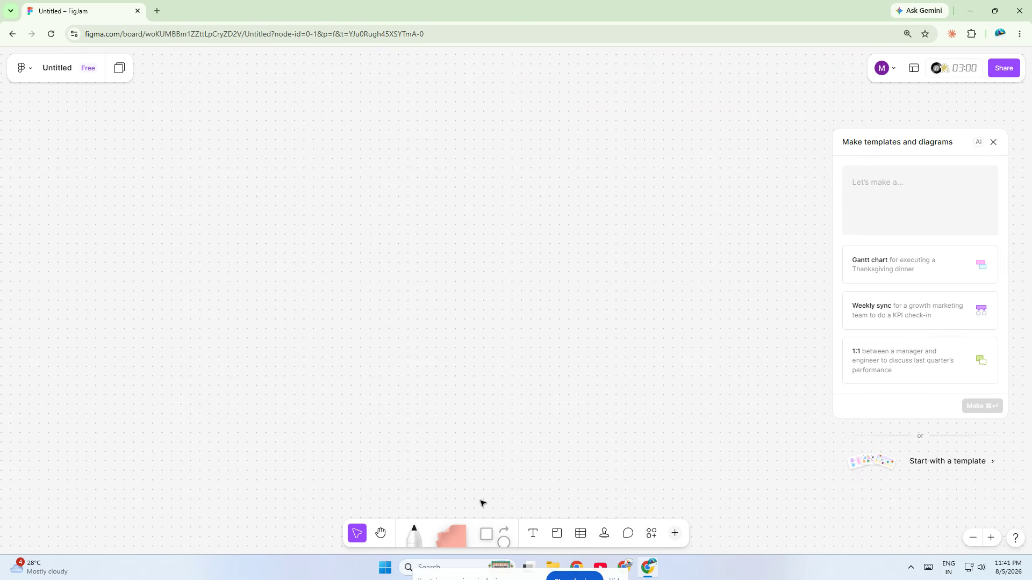
# Add a sticky note in the upper-left area of the board with the text "First Idea"
pyautogui.press('s')
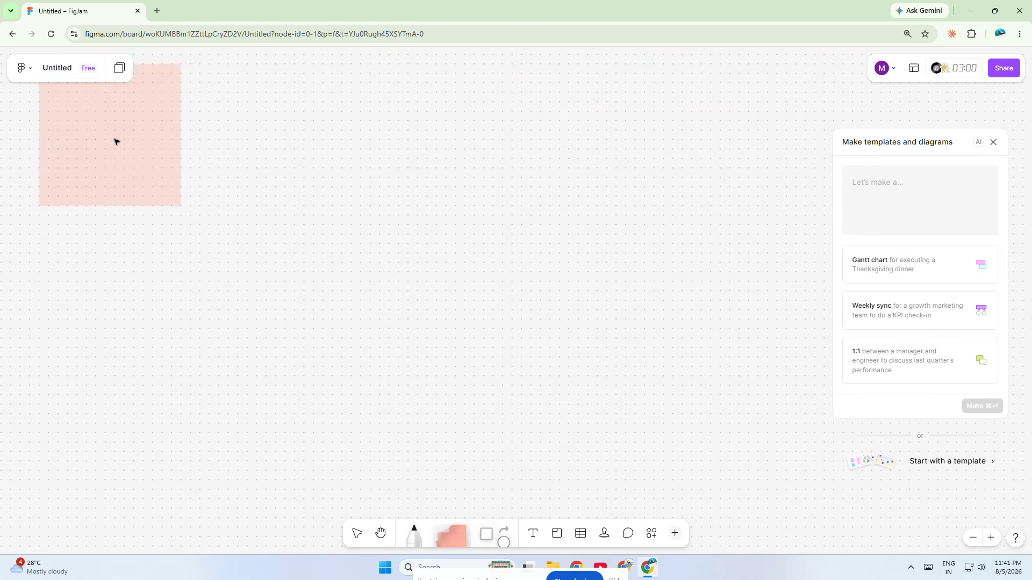
pyautogui.click(105, 180)
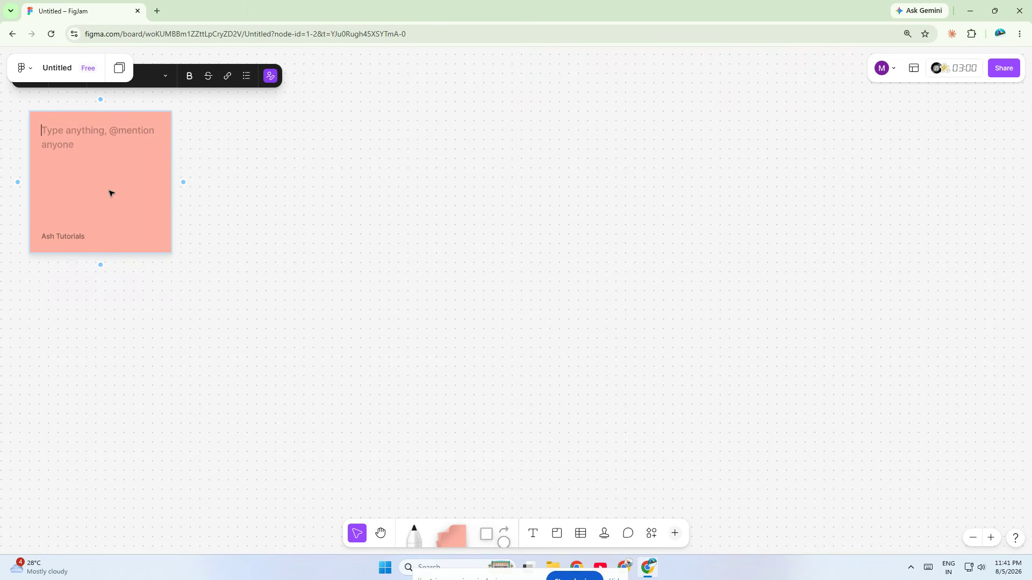
pyautogui.write('Fi')
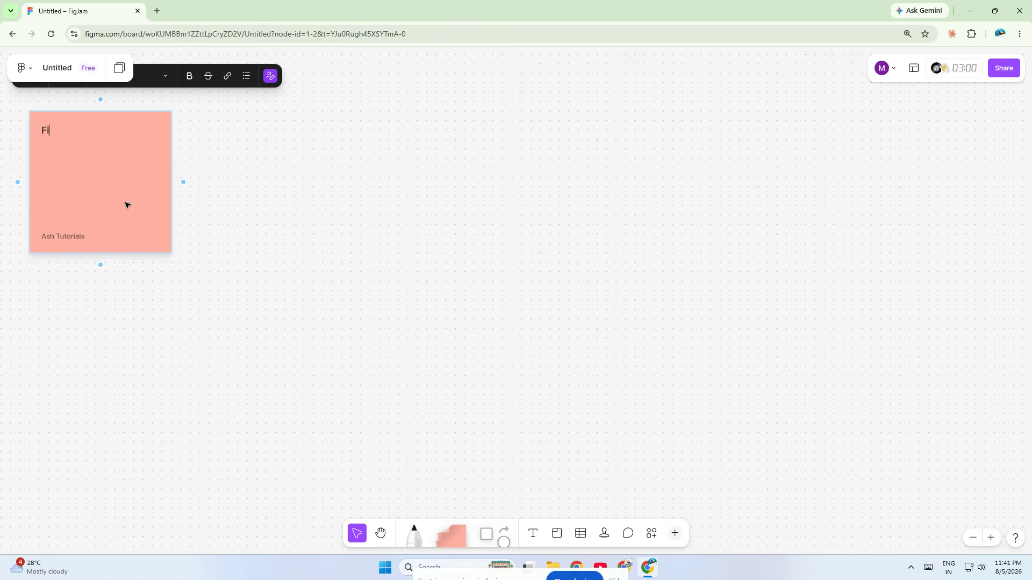
pyautogui.write('rst Idea')
pyautogui.click(240, 207)
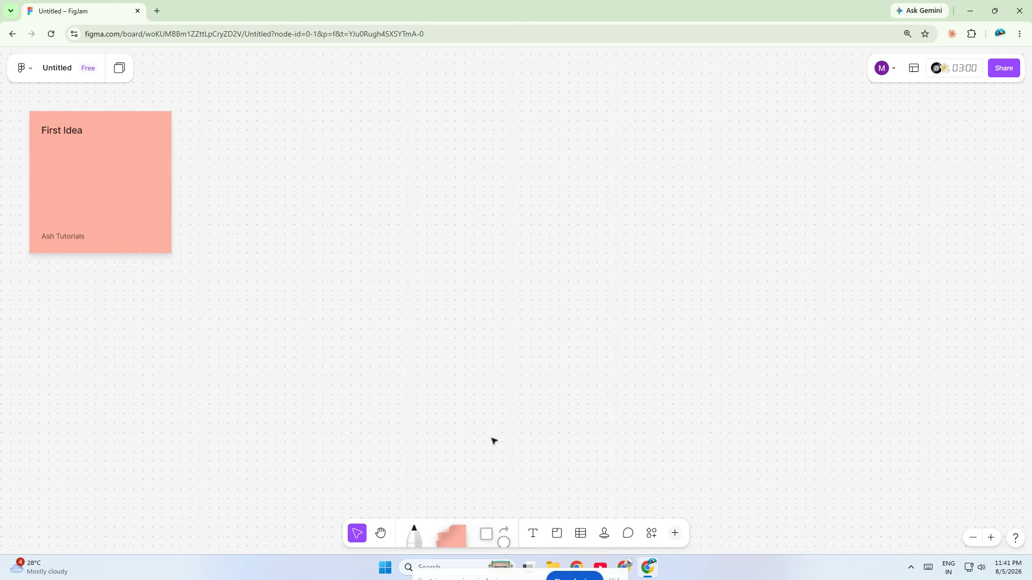
# Sketch a freehand rectangle with the marker to the right of the "First Idea" sticky note
pyautogui.press('m')
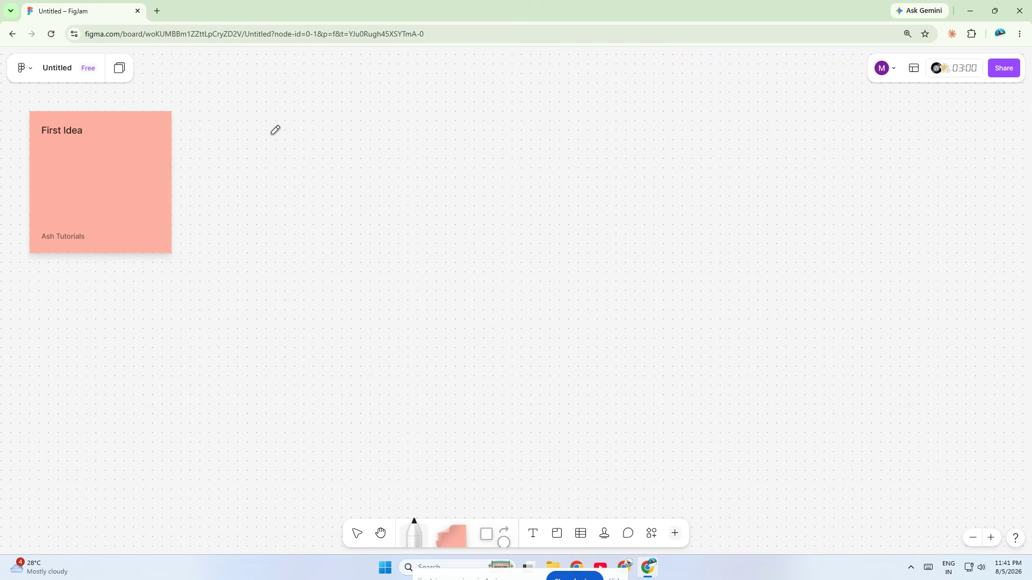
pyautogui.moveTo(271, 134)
pyautogui.mouseDown()
pyautogui.moveTo(379, 130)
pyautogui.moveTo(371, 205)
pyautogui.moveTo(285, 204)
pyautogui.moveTo(272, 131)
pyautogui.moveTo(279, 220)
pyautogui.moveTo(439, 211)
pyautogui.moveTo(428, 123)
pyautogui.moveTo(284, 130)
pyautogui.mouseUp()
pyautogui.hotkey('ctrl', 'z')
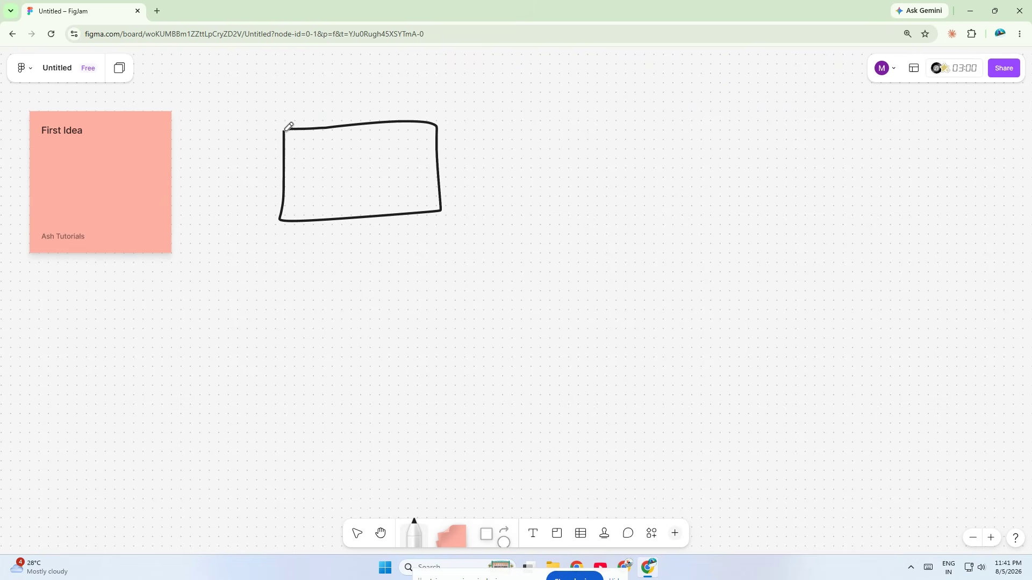
# Place a square shape without text to the right of the hand-drawn rectangle
pyautogui.click(505, 532)
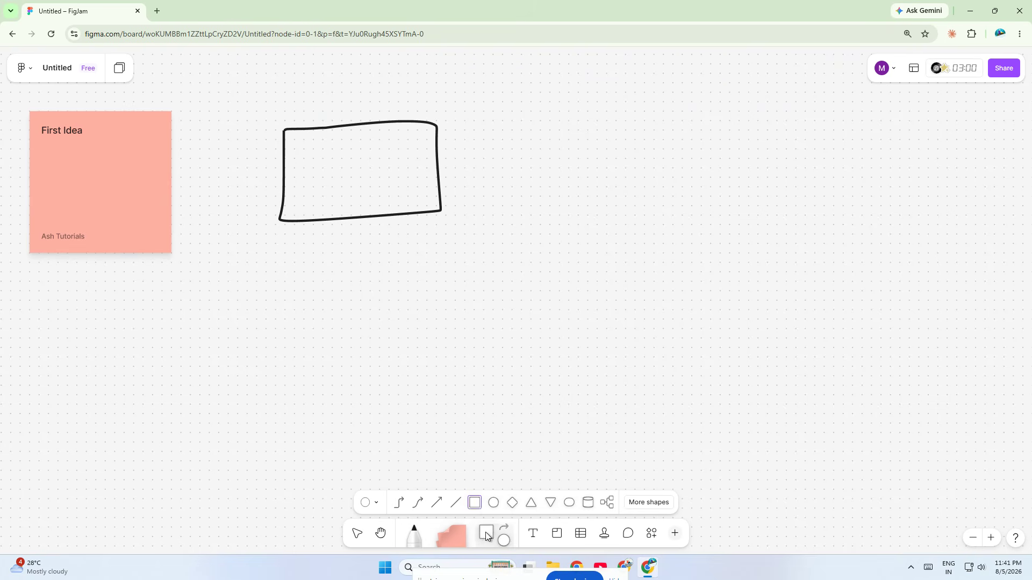
pyautogui.click(474, 503)
pyautogui.click(589, 130)
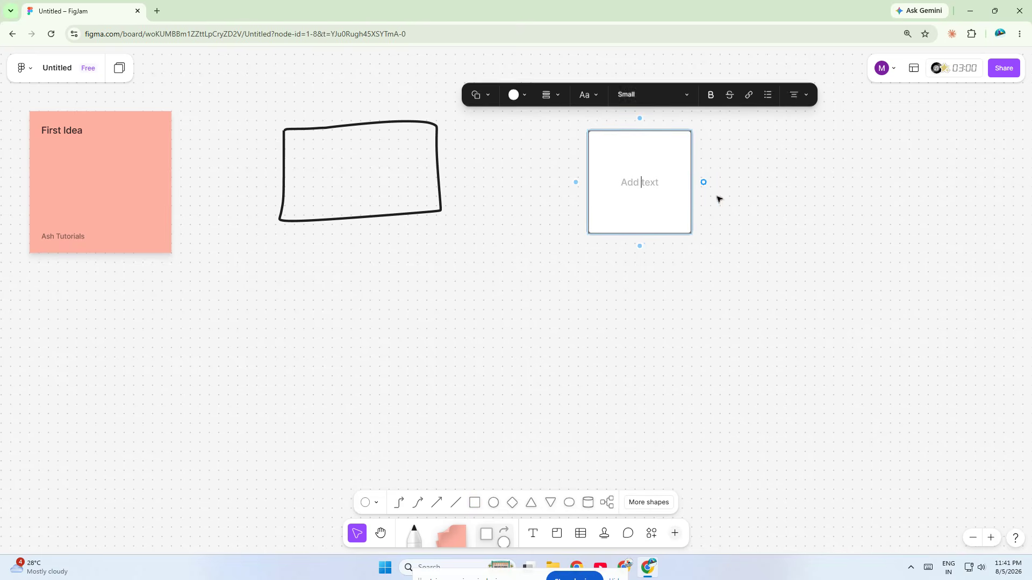
pyautogui.write('o')
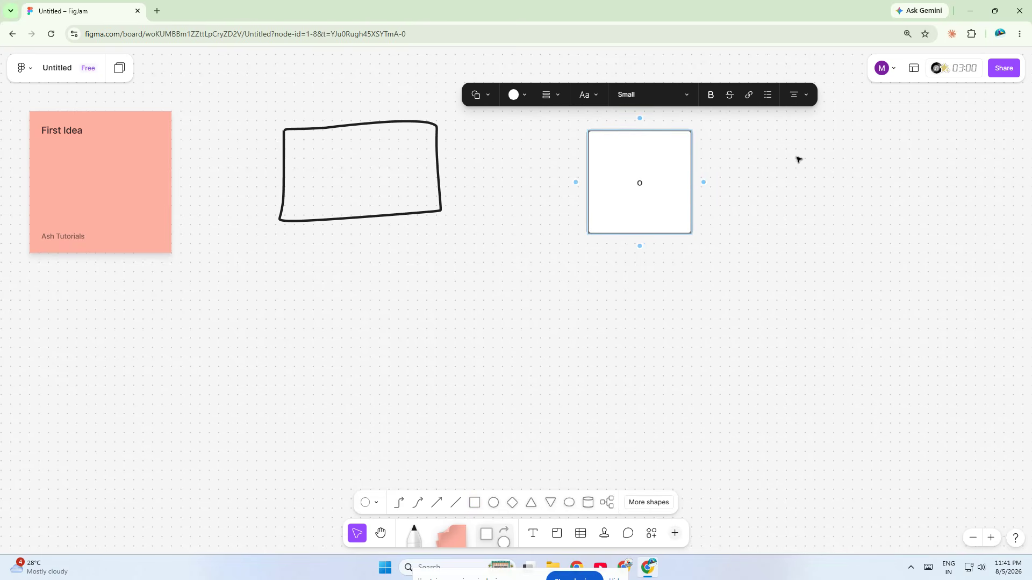
pyautogui.press('BackSpace')
pyautogui.click(643, 437)
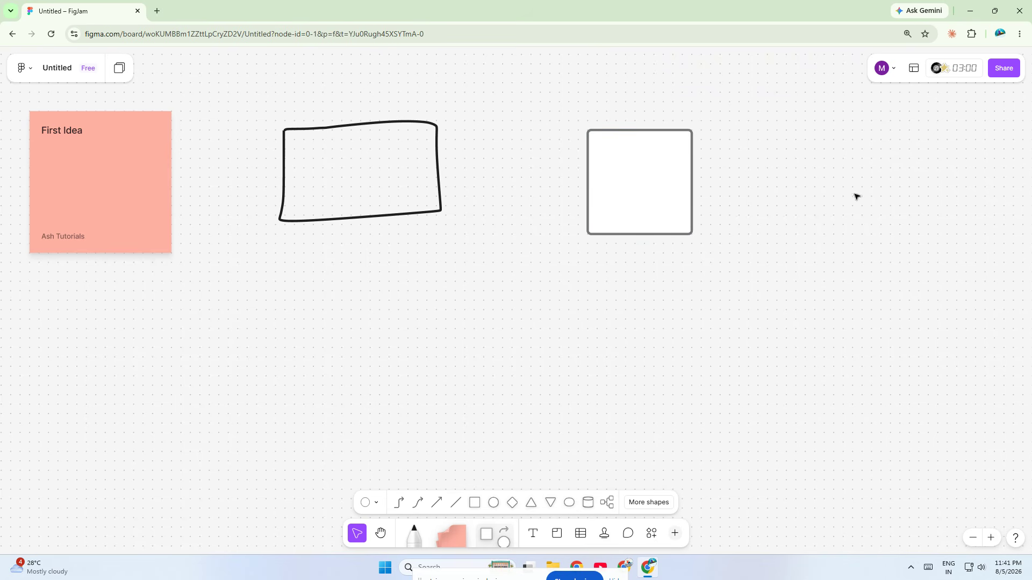
# Place a circle to the right of the square and connect the square to it with an arrow
pyautogui.press('o')
pyautogui.click(813, 131)
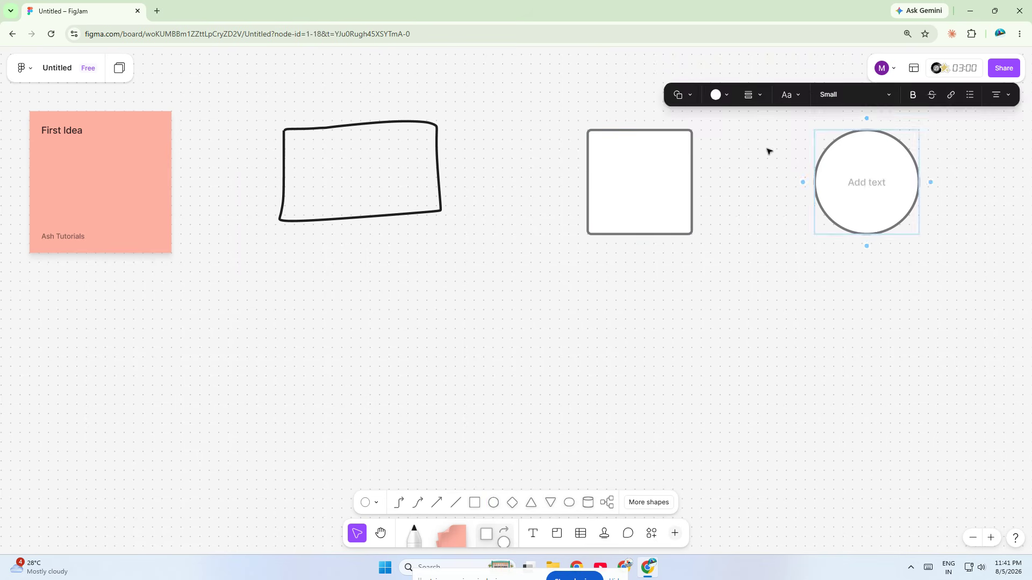
pyautogui.click(747, 218)
pyautogui.click(689, 185)
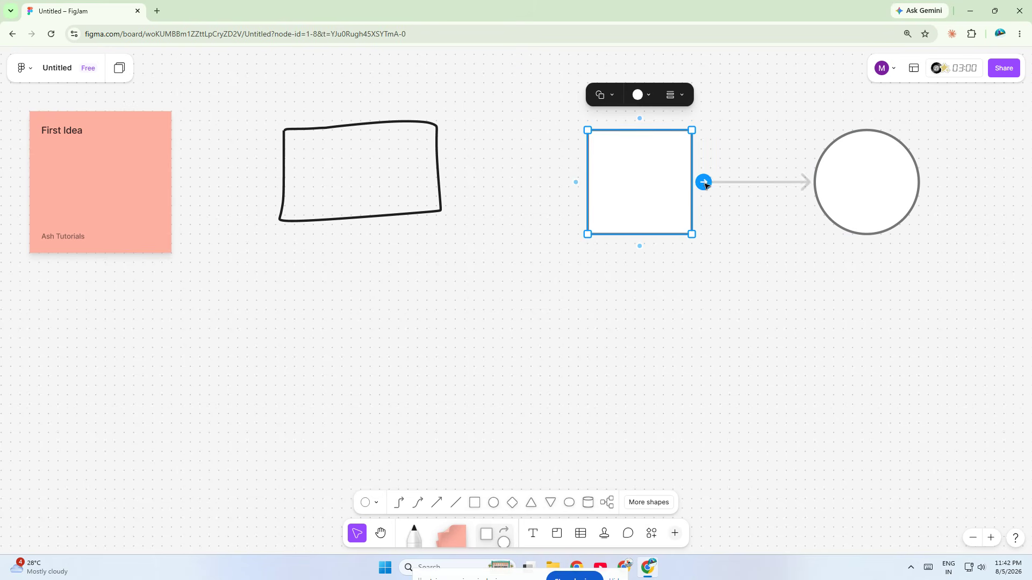
pyautogui.moveTo(704, 183); pyautogui.dragTo(816, 183)
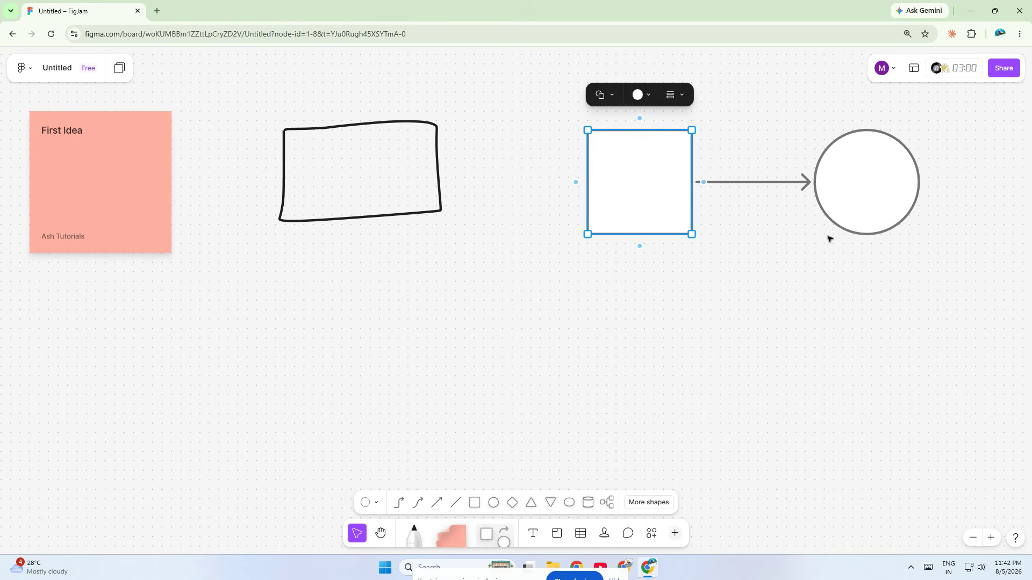
pyautogui.click(728, 294)
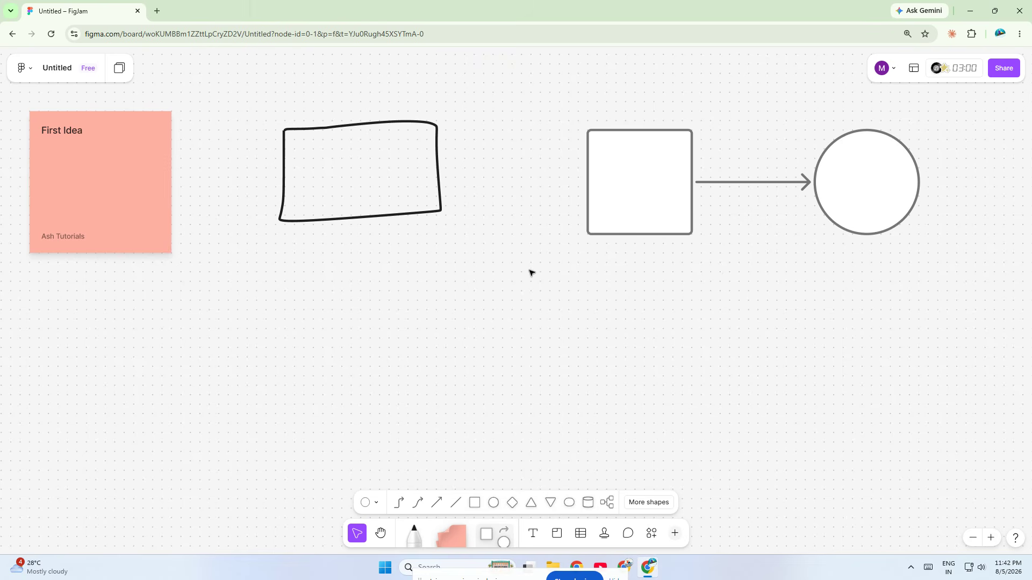
# Write the cursor chat messages "start chat" and "hey" over the empty area of the board
pyautogui.write('/')
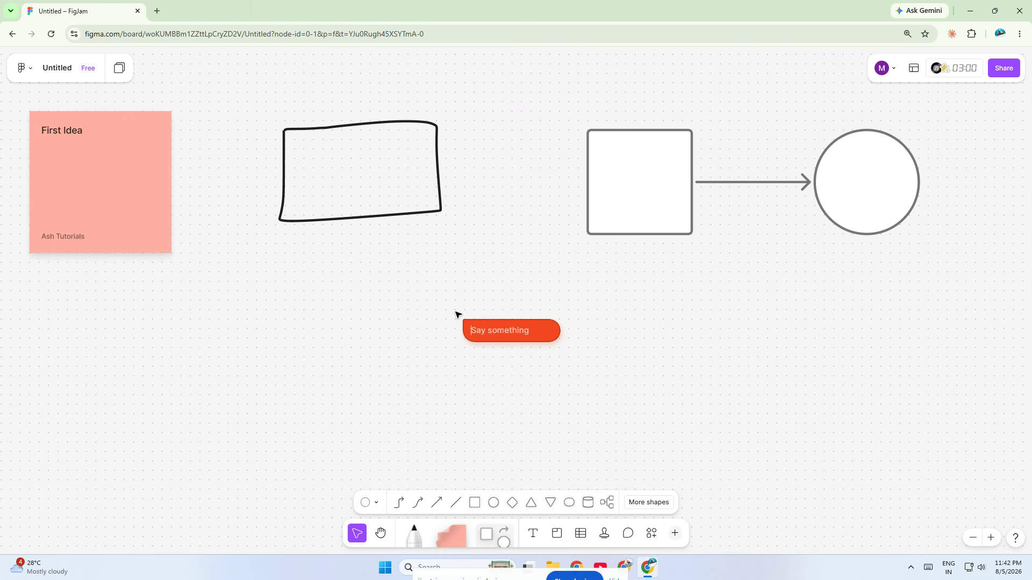
pyautogui.write('s')
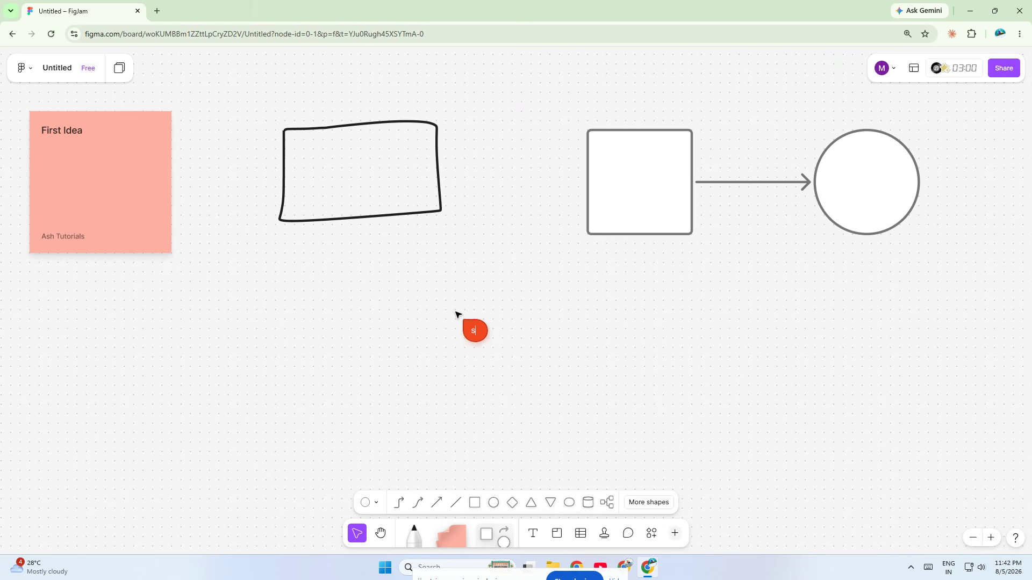
pyautogui.write('tart')
pyautogui.write('t chat')
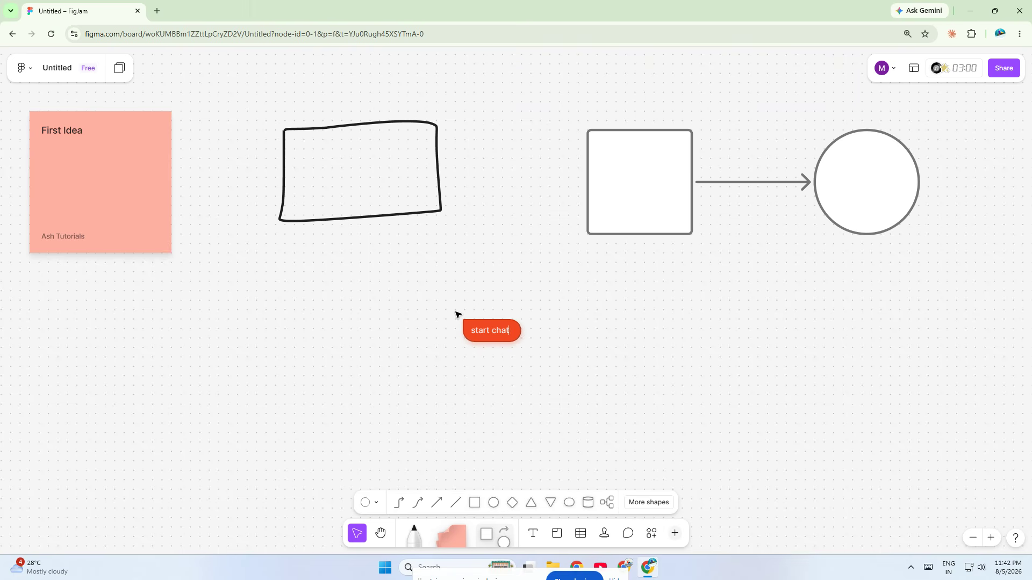
pyautogui.rightClick(459, 298)
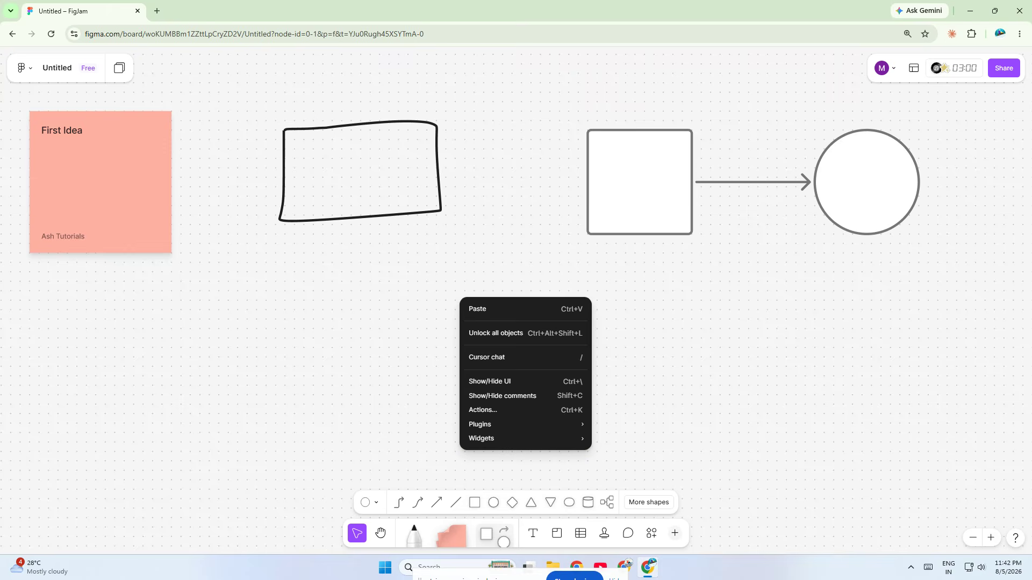
pyautogui.click(475, 244)
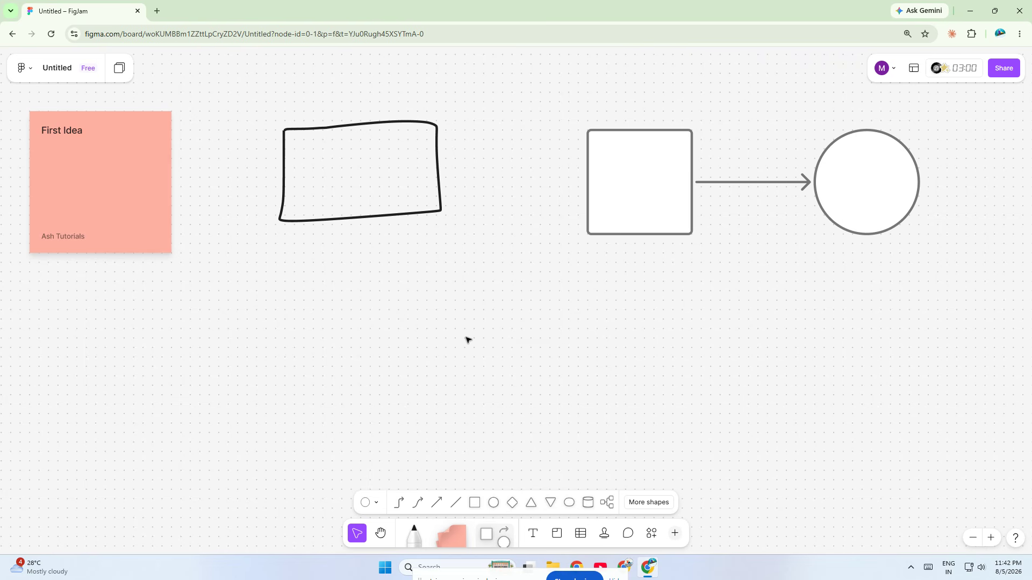
pyautogui.write('/hey')
pyautogui.click(112, 162)
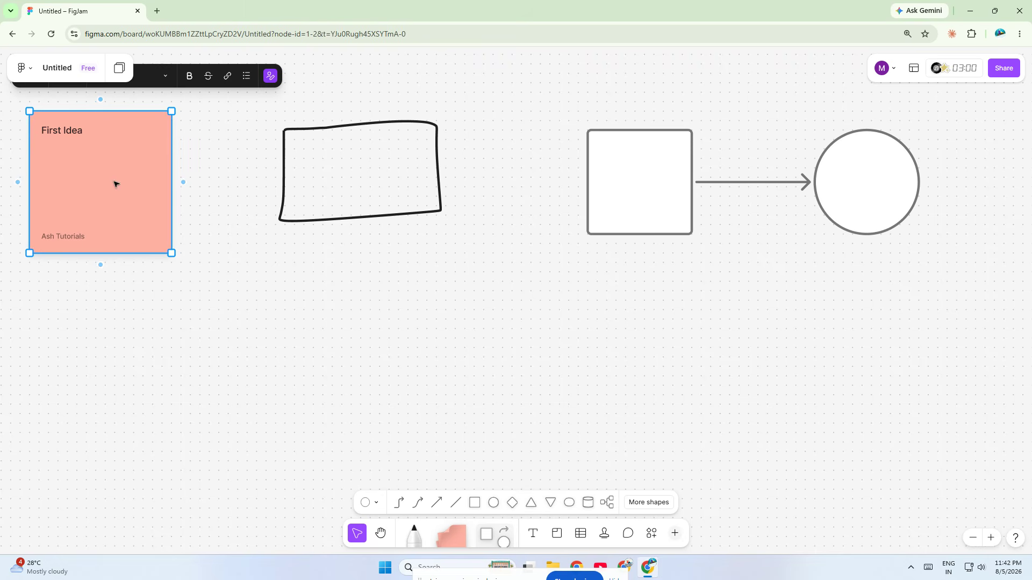
pyautogui.click(350, 179)
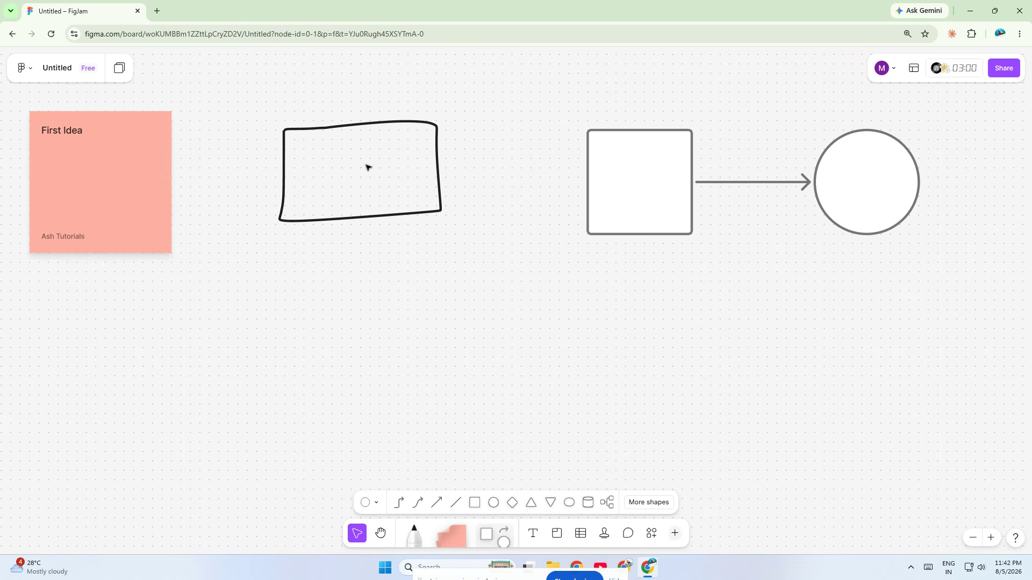
pyautogui.click(634, 174)
pyautogui.click(881, 174)
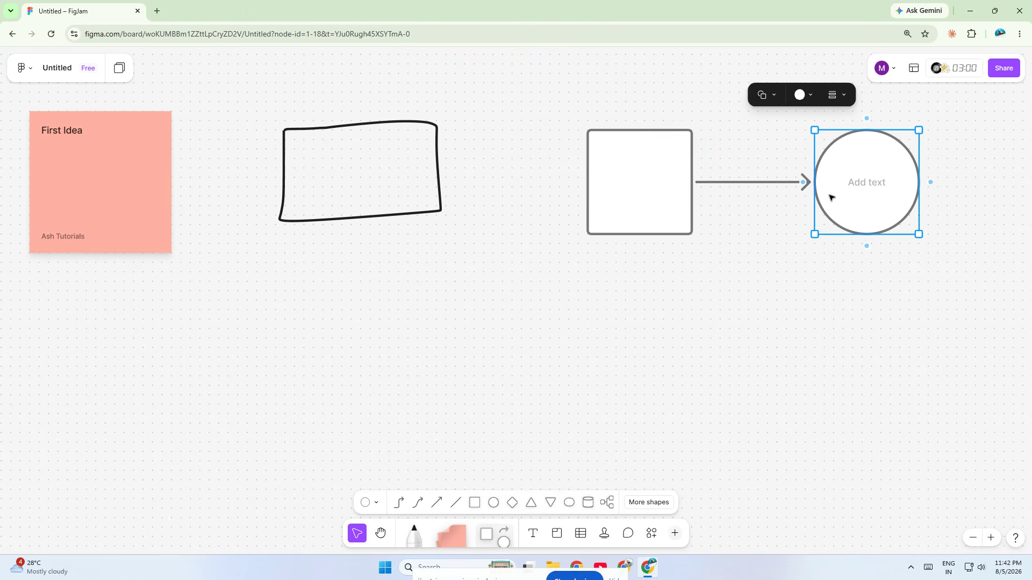
pyautogui.click(743, 217)
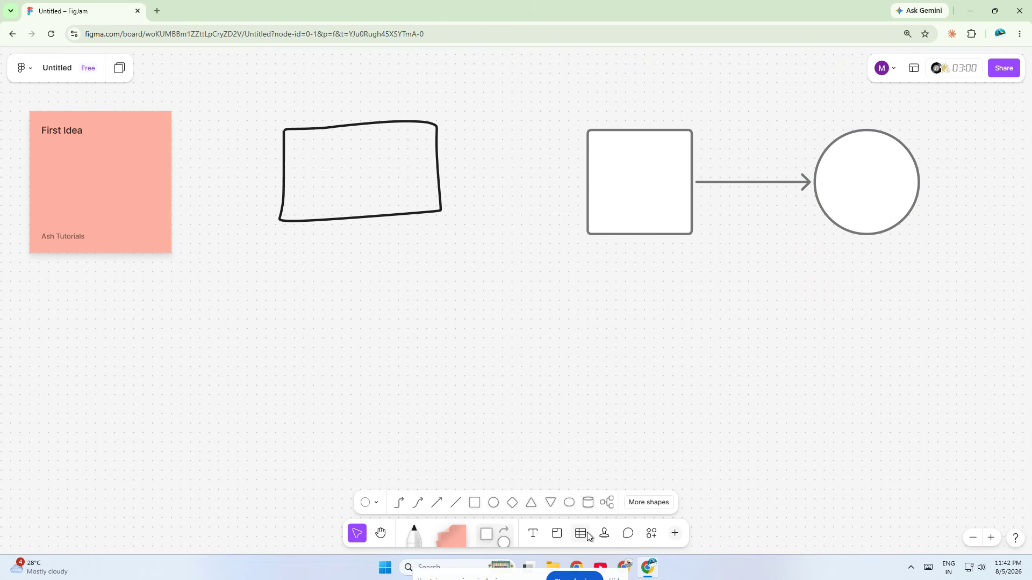
# Place a thumbs-up stamp on the square, the circle and the hand-drawn rectangle
pyautogui.click(609, 535)
pyautogui.click(603, 397)
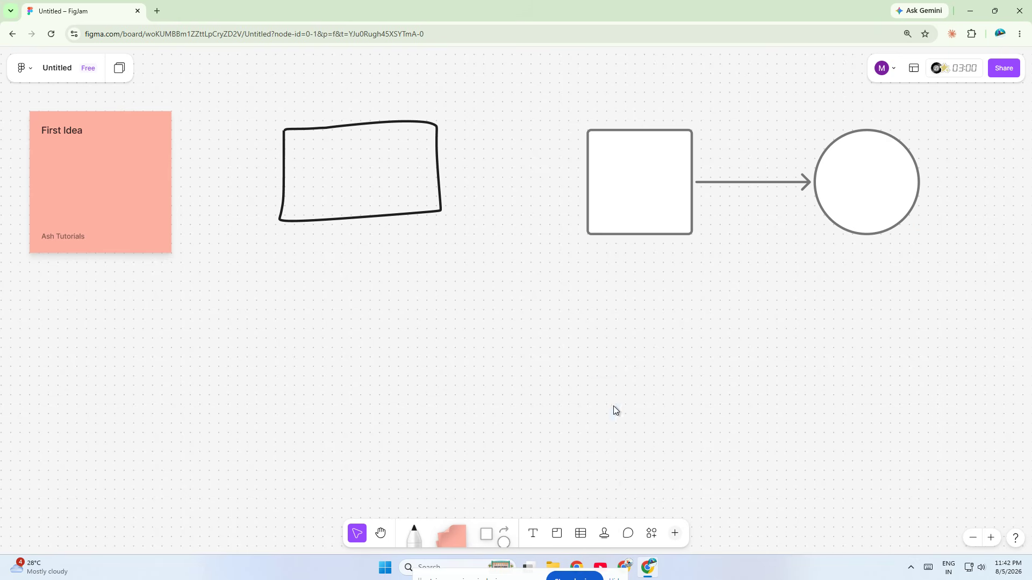
pyautogui.click(644, 188)
pyautogui.click(855, 183)
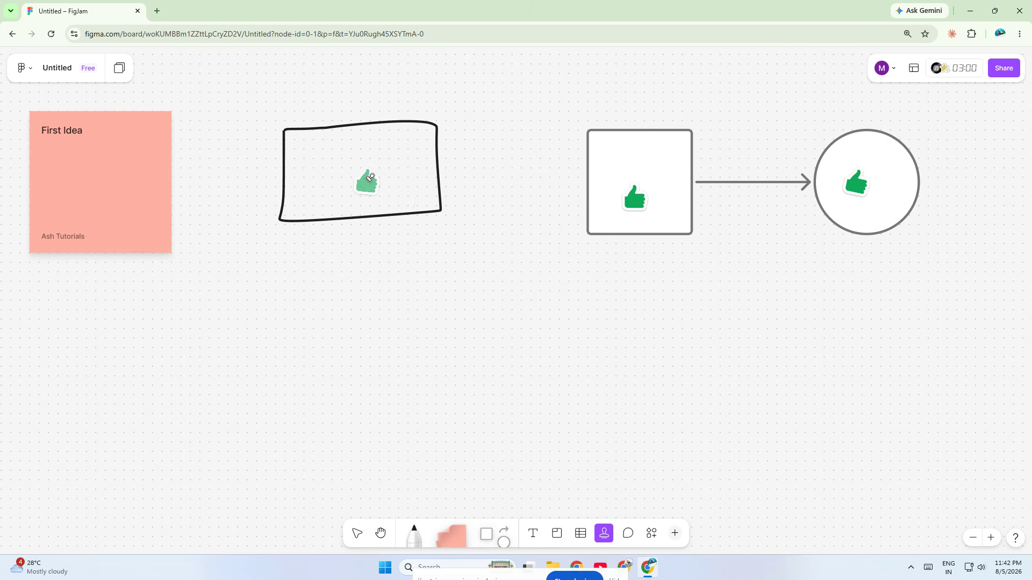
pyautogui.click(367, 181)
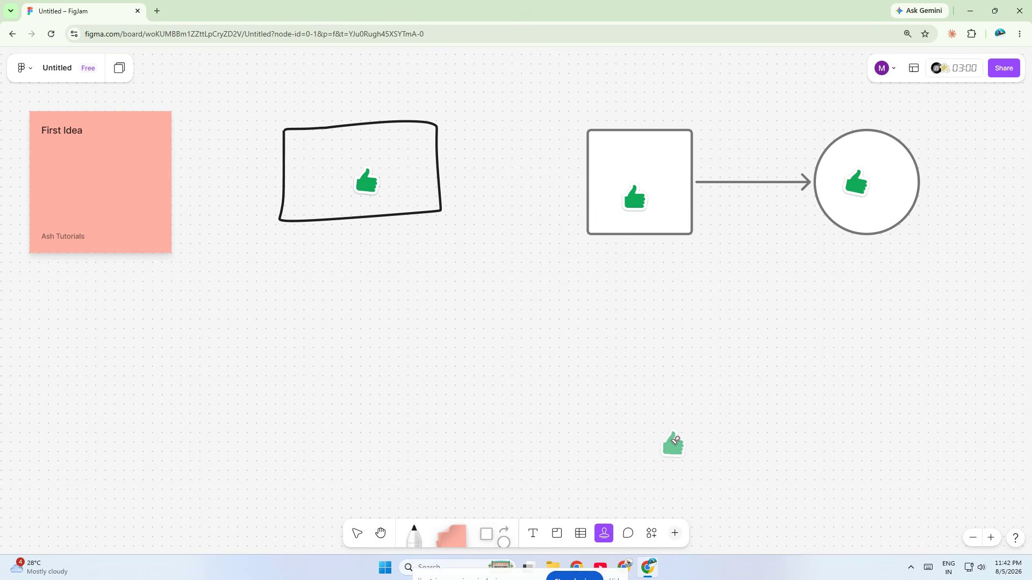
pyautogui.press('Escape')
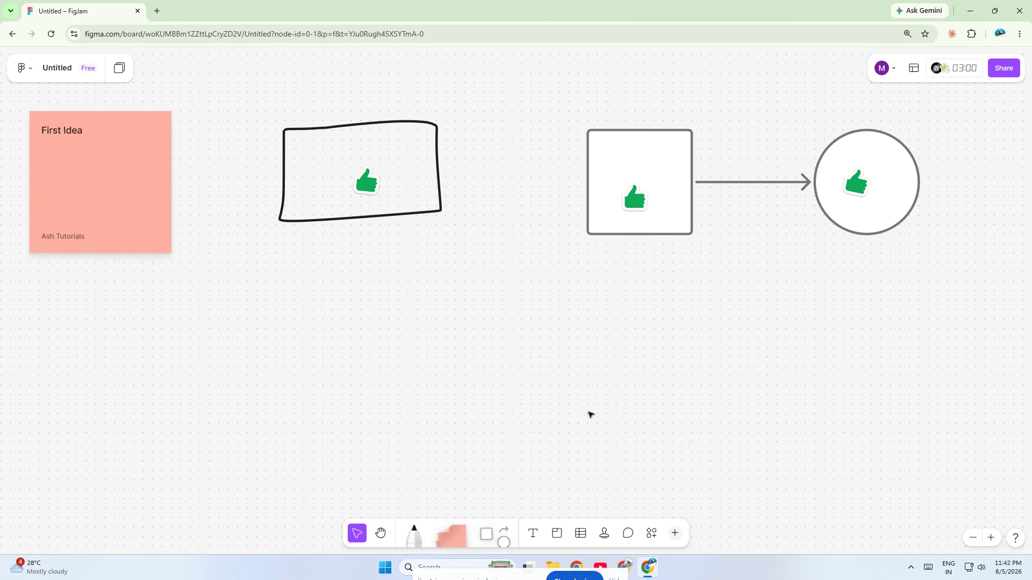